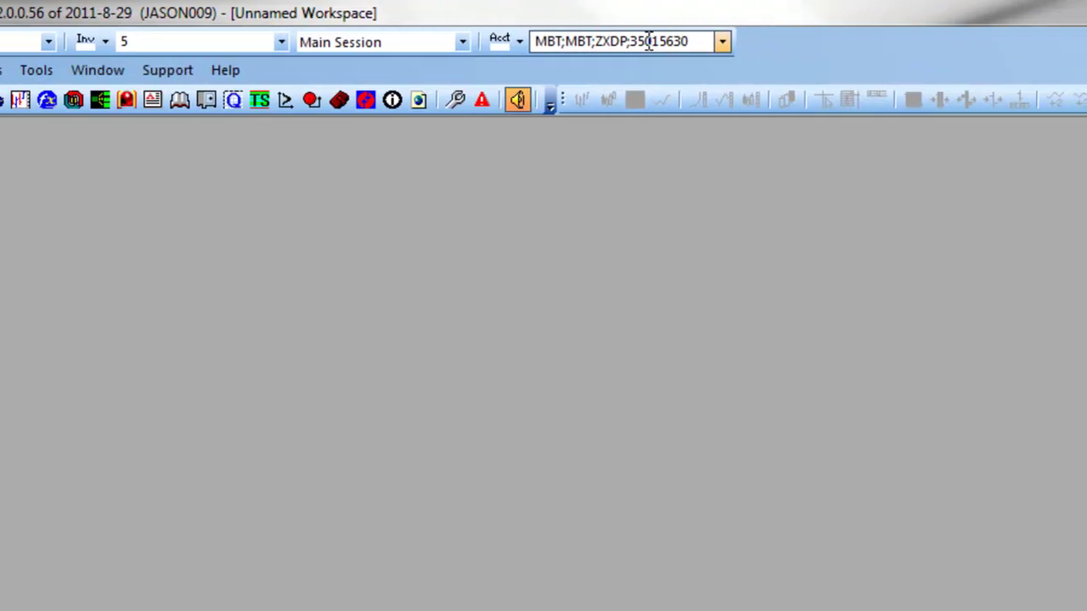
{"action": "left_click", "coordinate": [722, 42]}
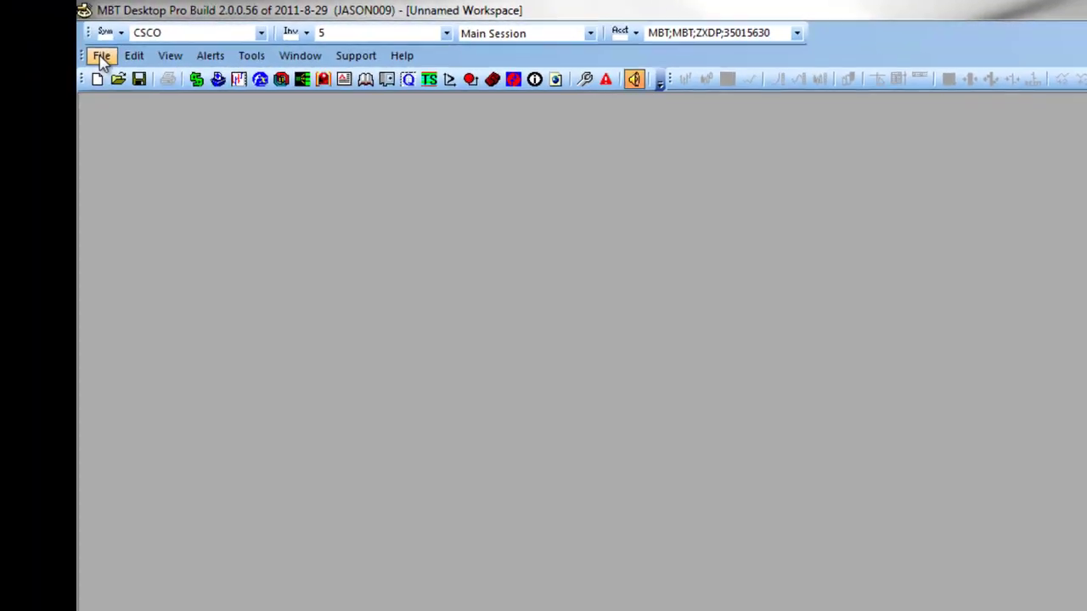
{"action": "left_click", "coordinate": [101, 56]}
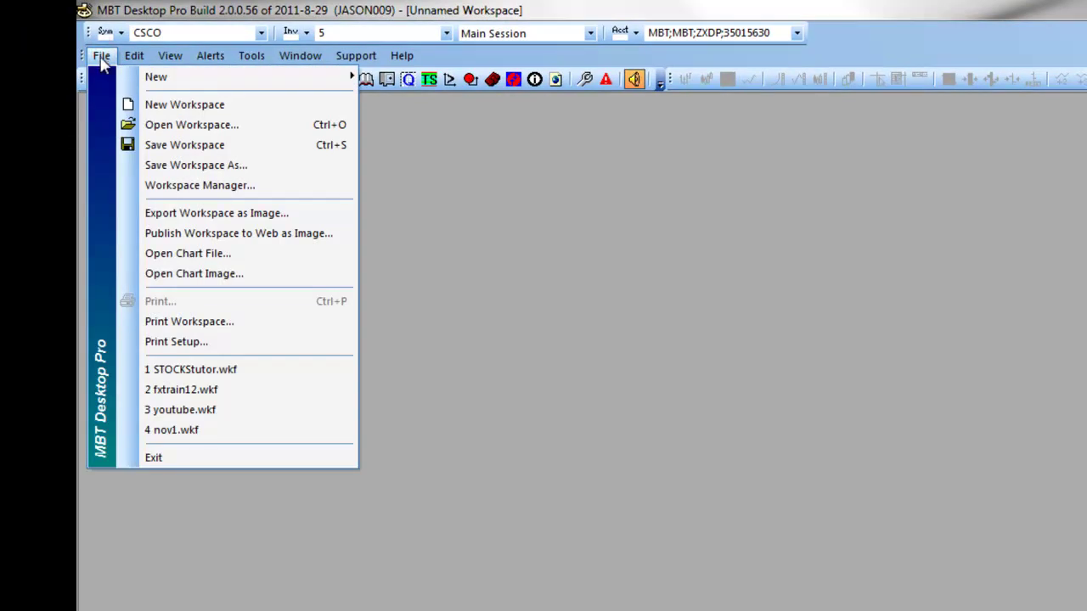
{"action": "mouse_move", "coordinate": [141, 78]}
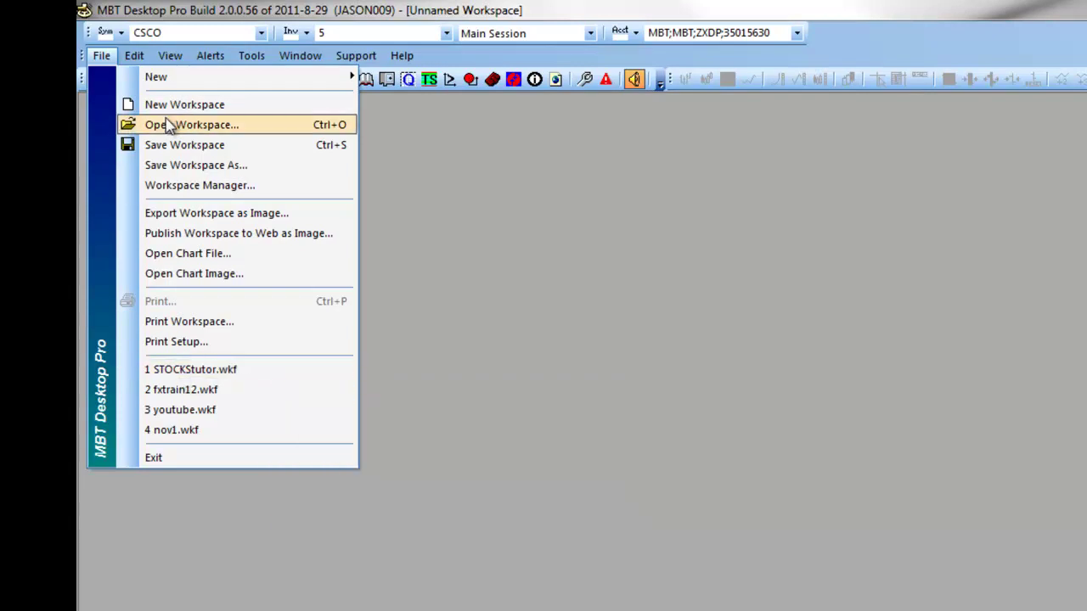
Turn on the display of the Market Clock
{"action": "mouse_move", "coordinate": [164, 61]}
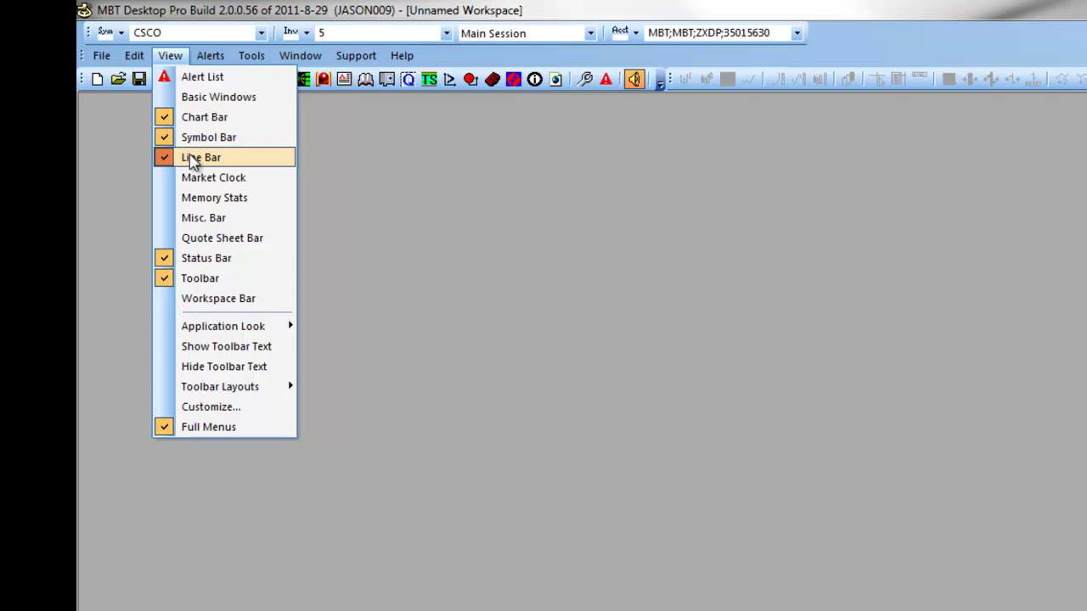
{"action": "left_click", "coordinate": [194, 178]}
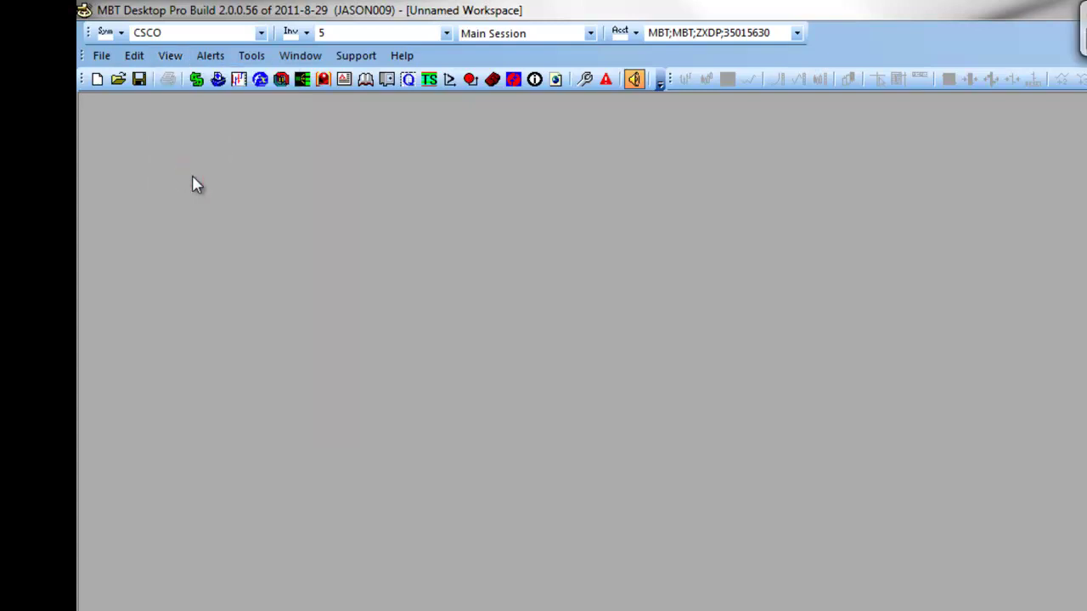
{"action": "left_click", "coordinate": [211, 60]}
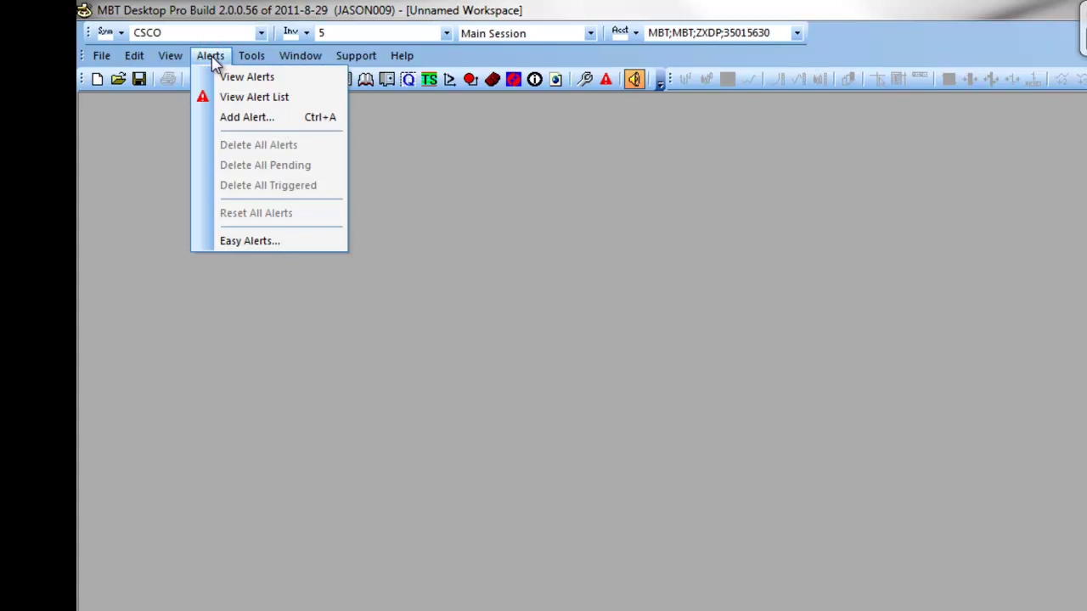
{"action": "mouse_move", "coordinate": [248, 62]}
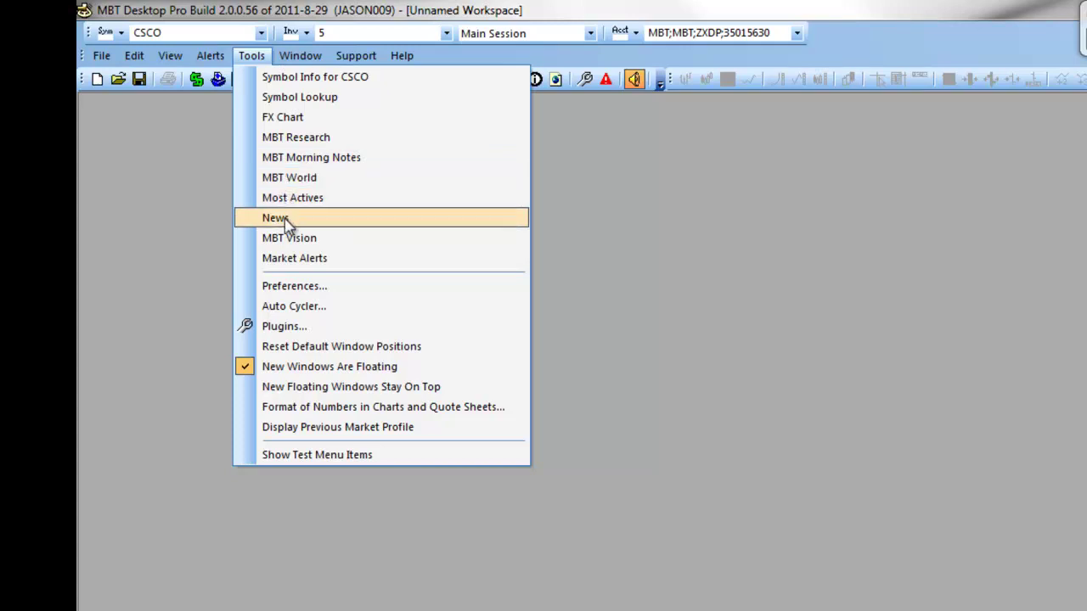
{"action": "mouse_move", "coordinate": [309, 65]}
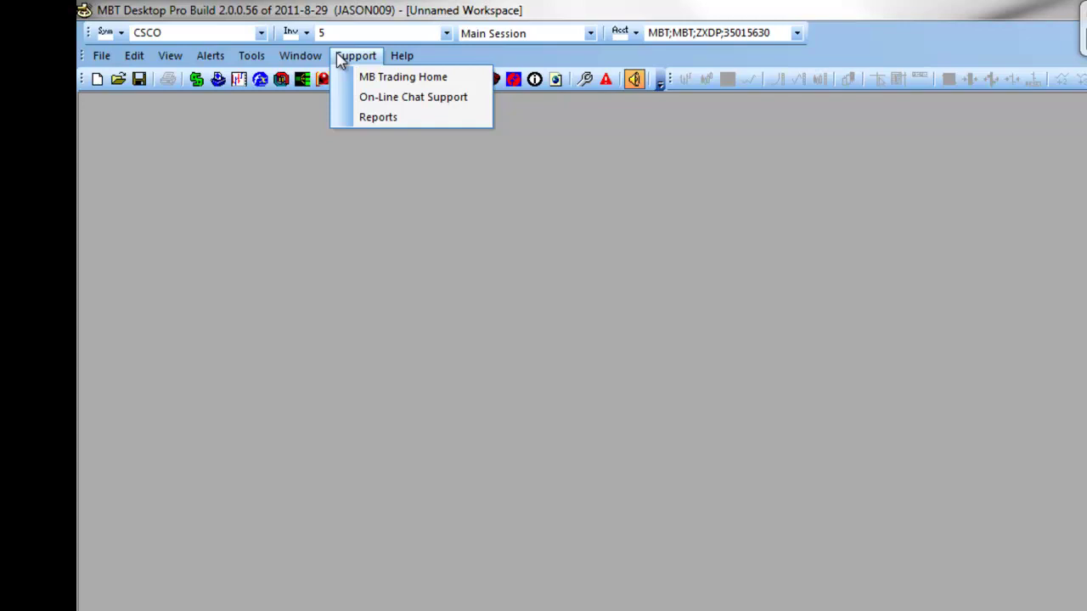
{"action": "mouse_move", "coordinate": [393, 61]}
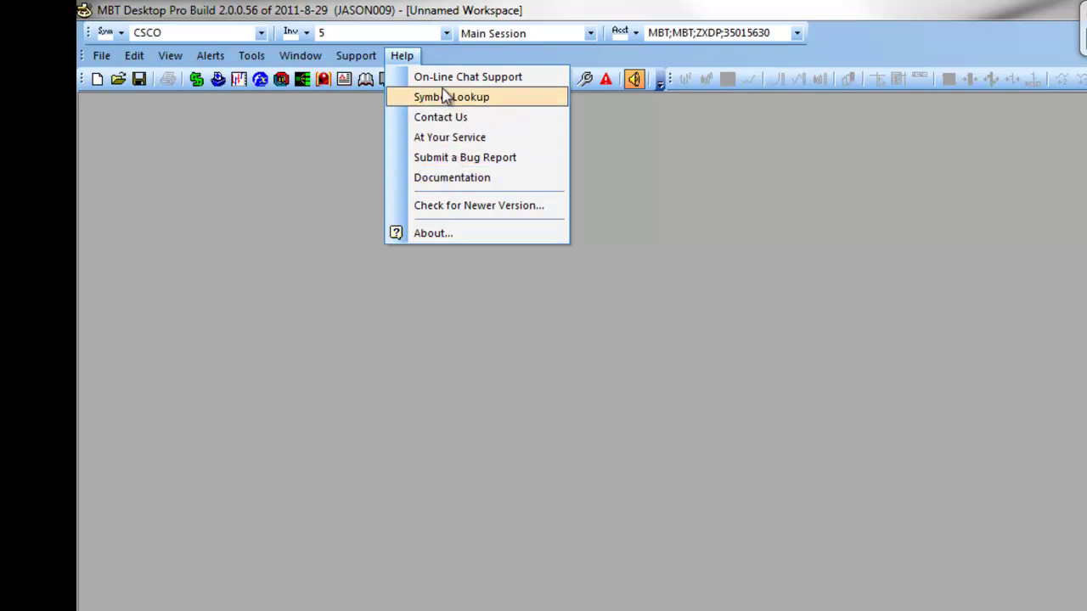
{"action": "left_click", "coordinate": [449, 54]}
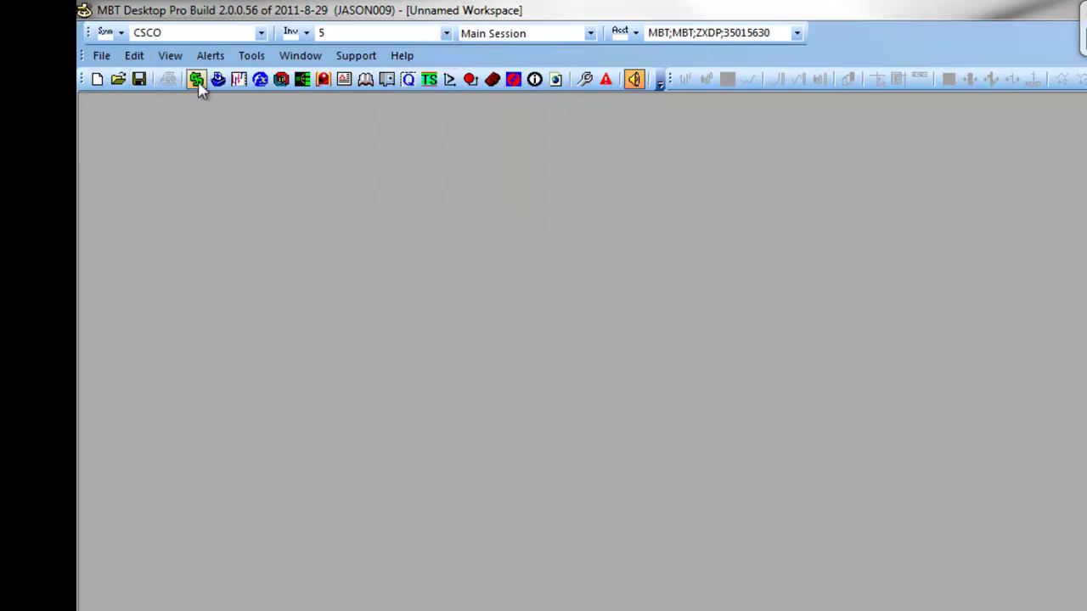
{"action": "left_click", "coordinate": [168, 57]}
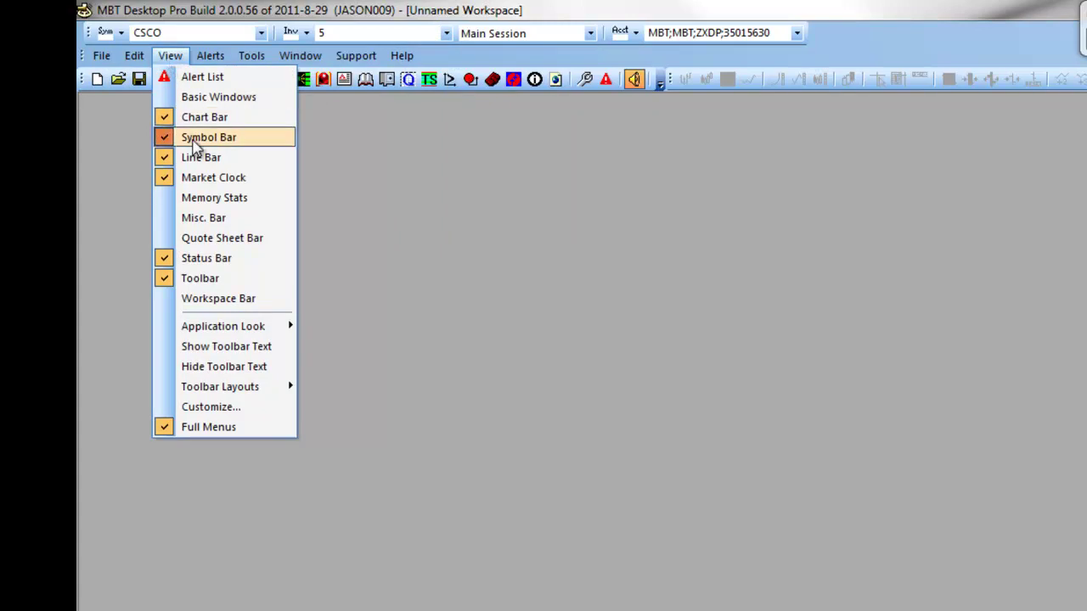
{"action": "left_click", "coordinate": [299, 128]}
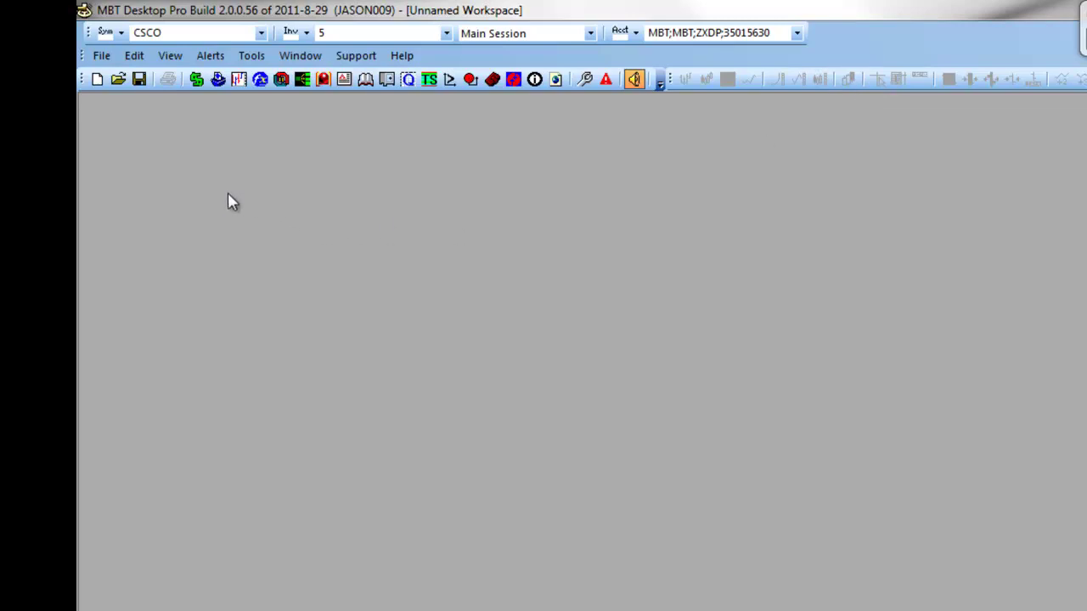
Open a new Account Balances window, dock it inside the main window and place it in the workspace's lower-right area
{"action": "left_click", "coordinate": [102, 57]}
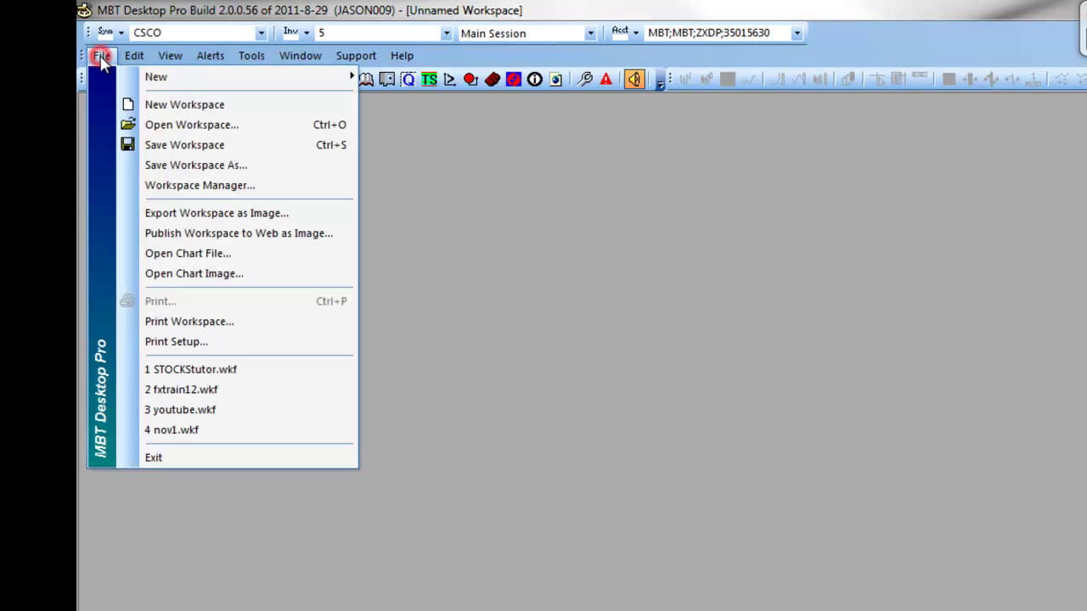
{"action": "mouse_move", "coordinate": [126, 82]}
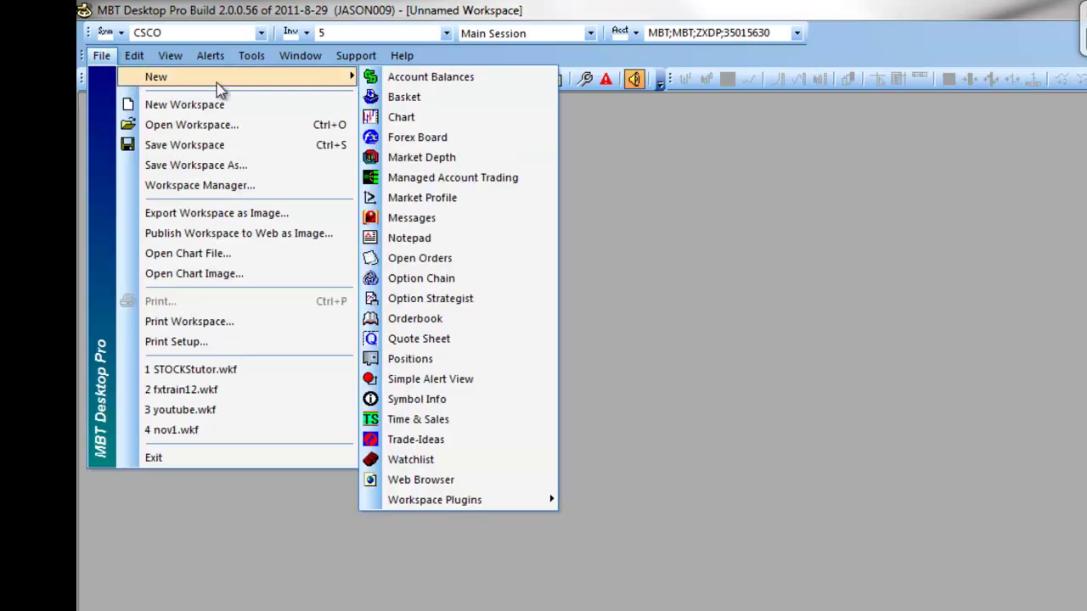
{"action": "left_click", "coordinate": [442, 78]}
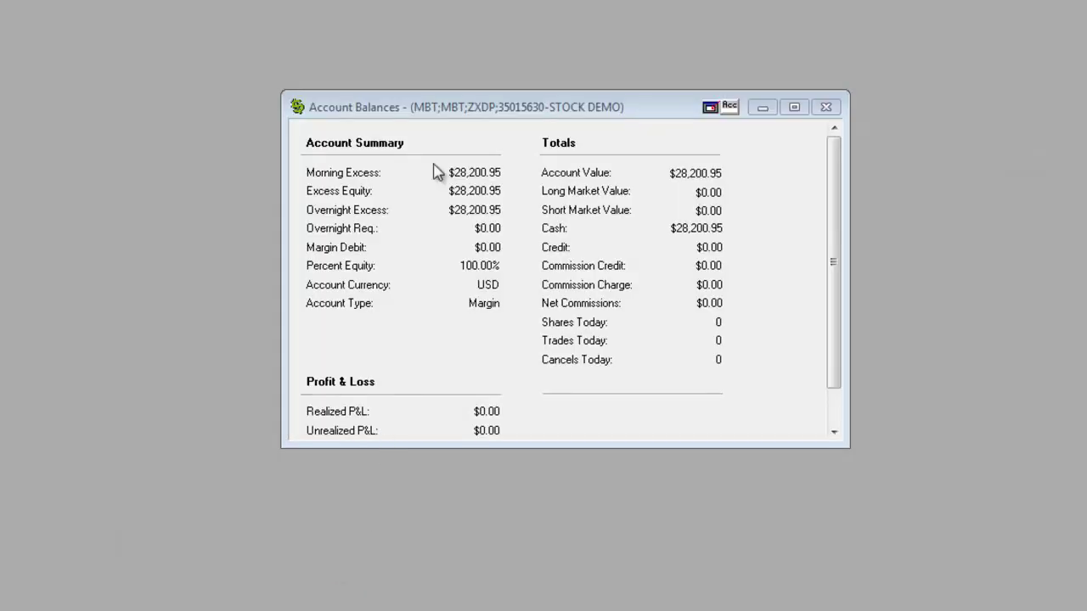
{"action": "left_click_drag", "start_coordinate": [398, 110], "coordinate": [368, 105]}
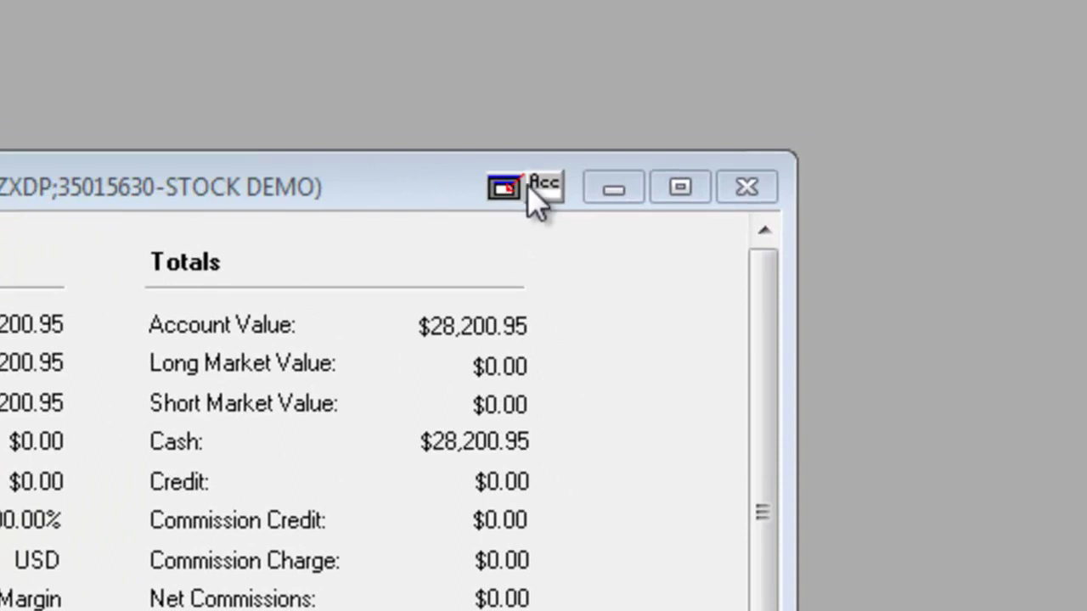
{"action": "left_click", "coordinate": [503, 192]}
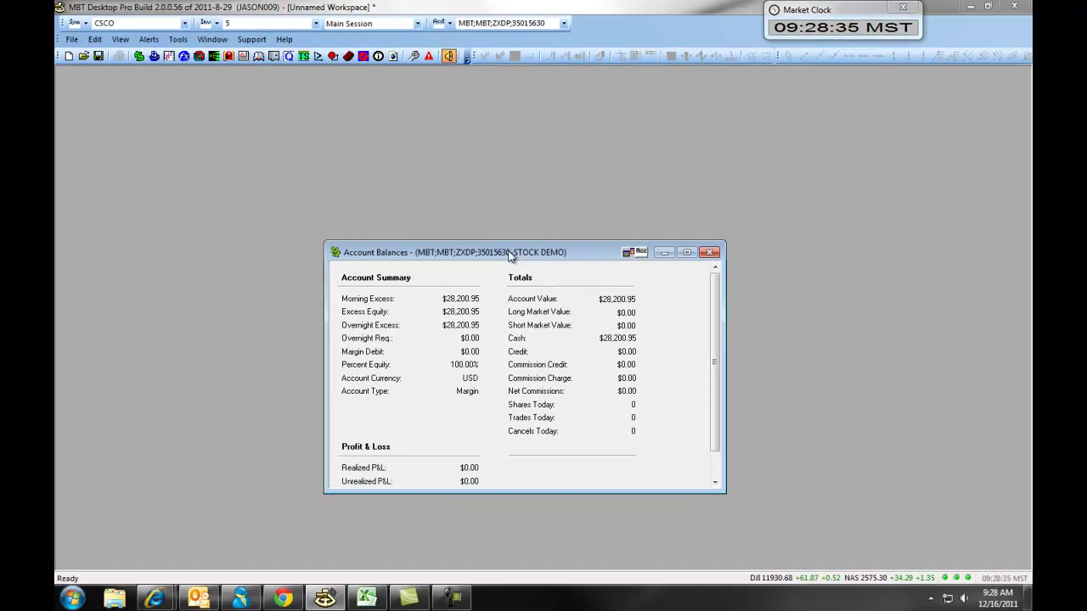
{"action": "left_click_drag", "start_coordinate": [509, 257], "coordinate": [805, 322]}
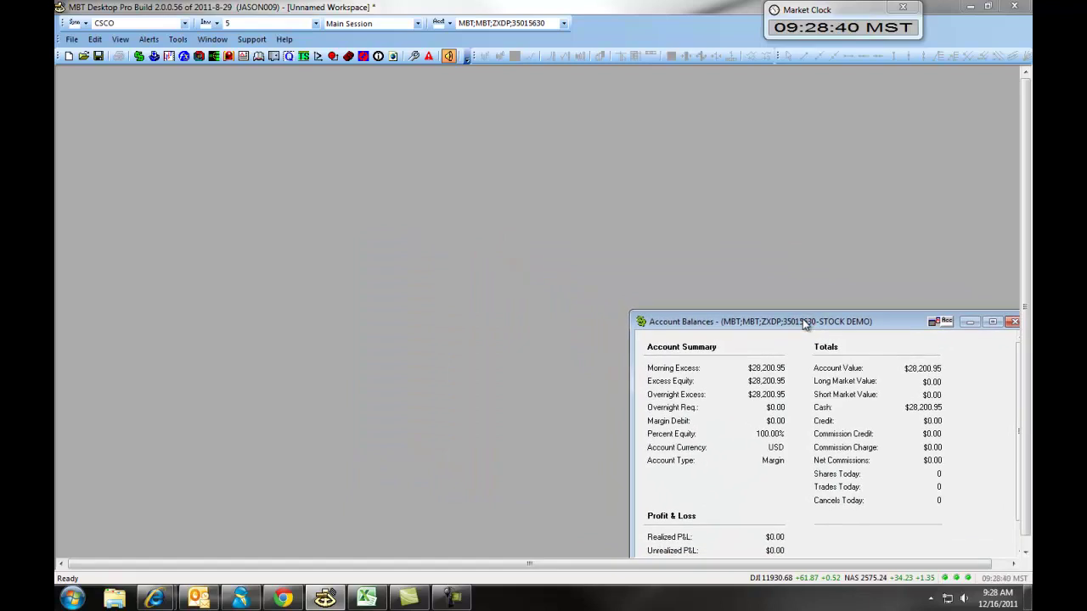
Open a new Watchlist window, dock it inside the main window and place it in the workspace's upper-left corner
{"action": "left_click", "coordinate": [72, 40]}
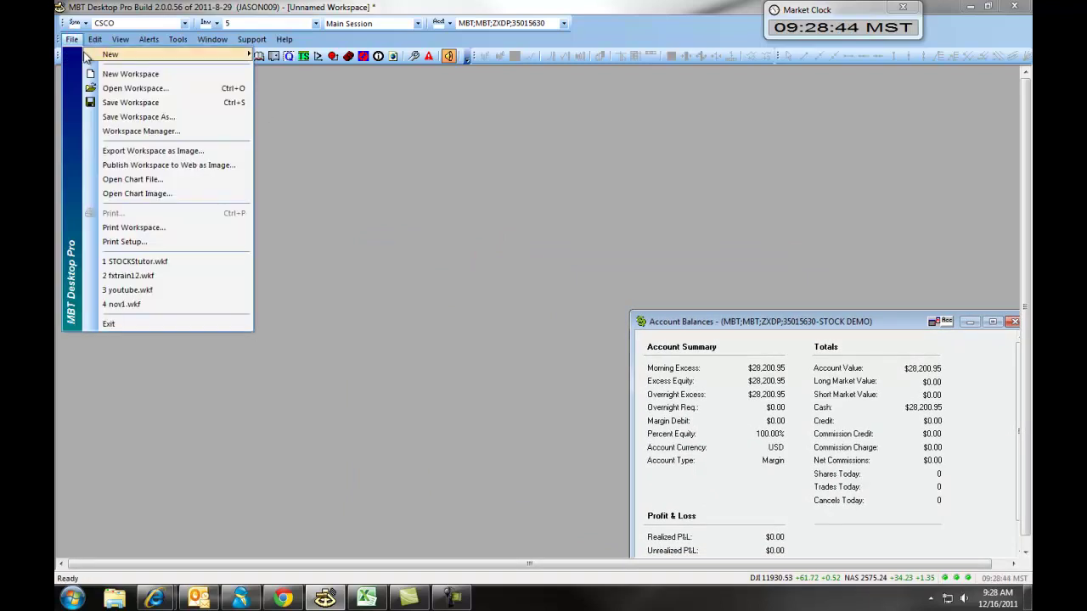
{"action": "mouse_move", "coordinate": [106, 54]}
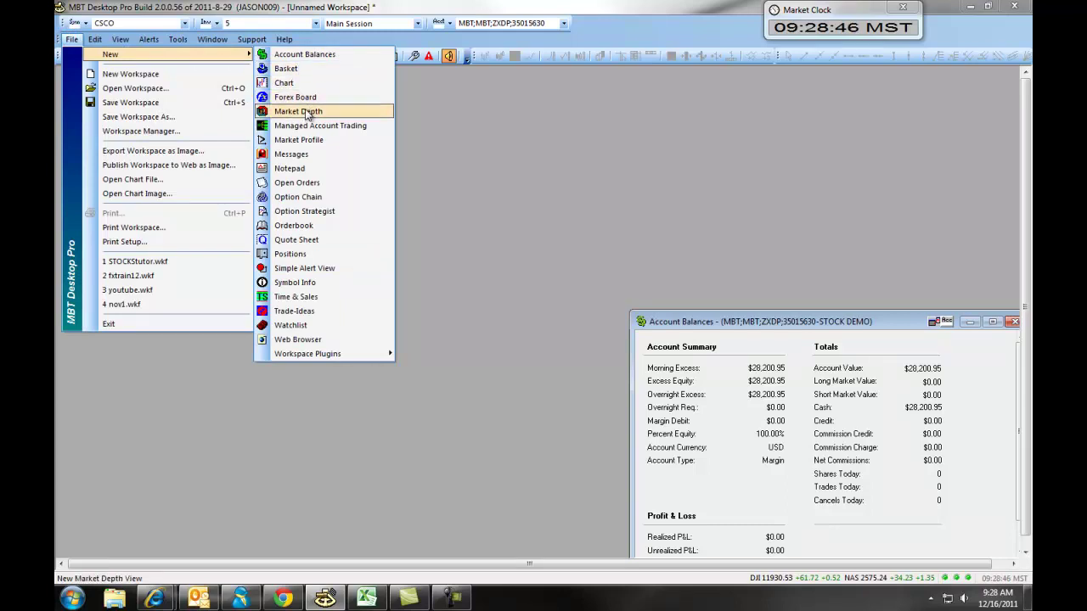
{"action": "left_click", "coordinate": [290, 325]}
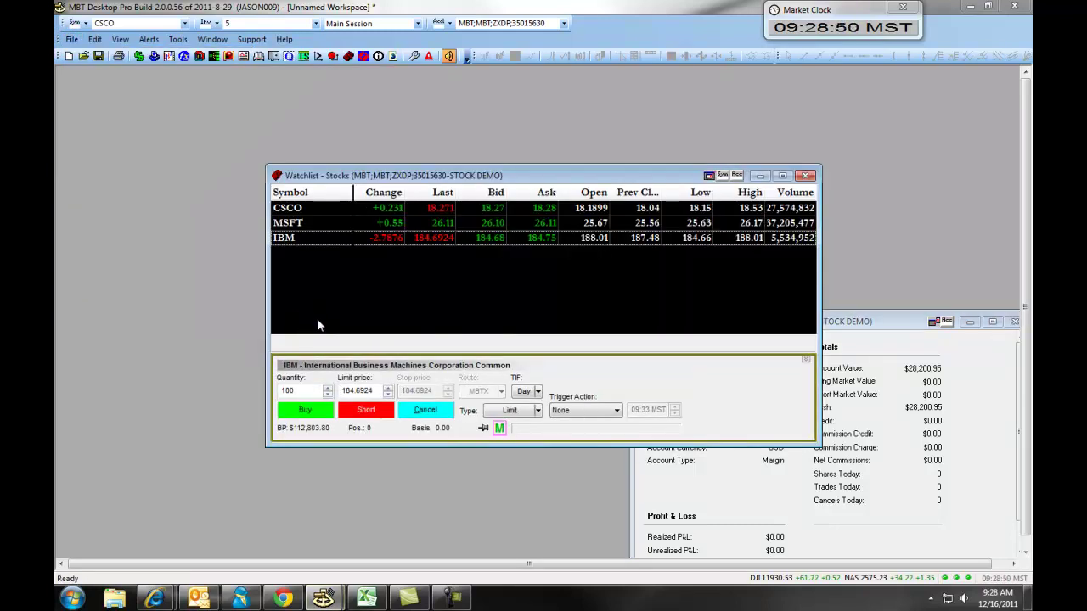
{"action": "left_click_drag", "start_coordinate": [433, 177], "coordinate": [227, 84]}
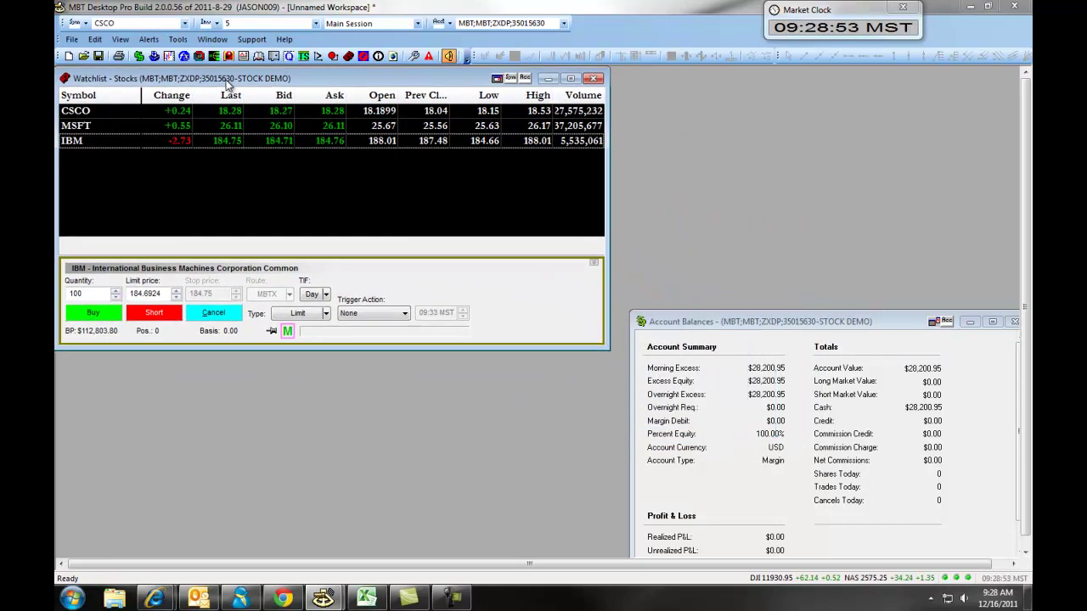
{"action": "left_click", "coordinate": [498, 79]}
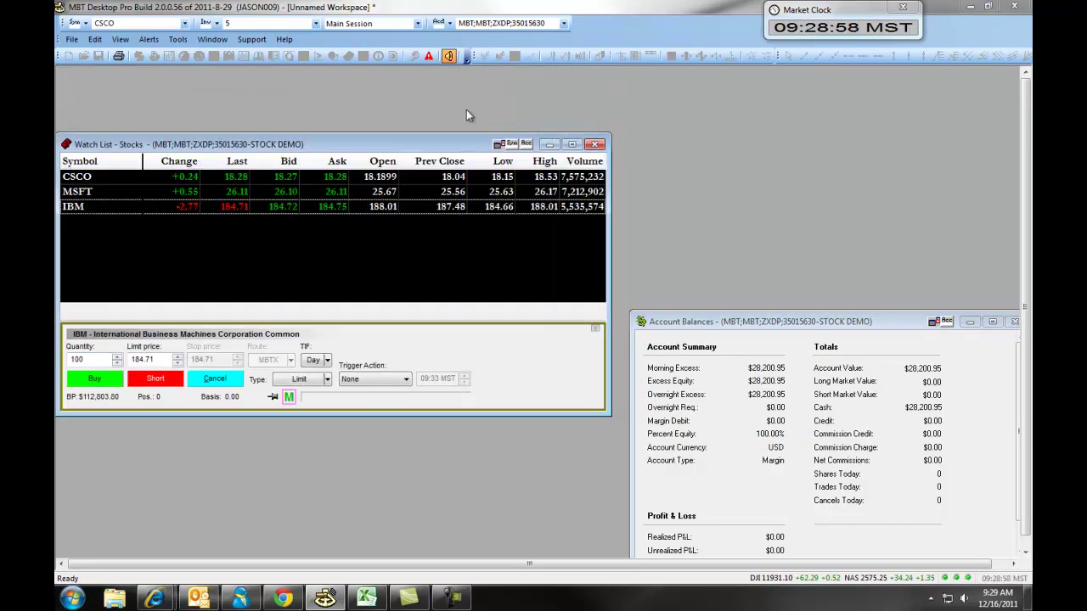
{"action": "left_click_drag", "start_coordinate": [419, 144], "coordinate": [417, 81]}
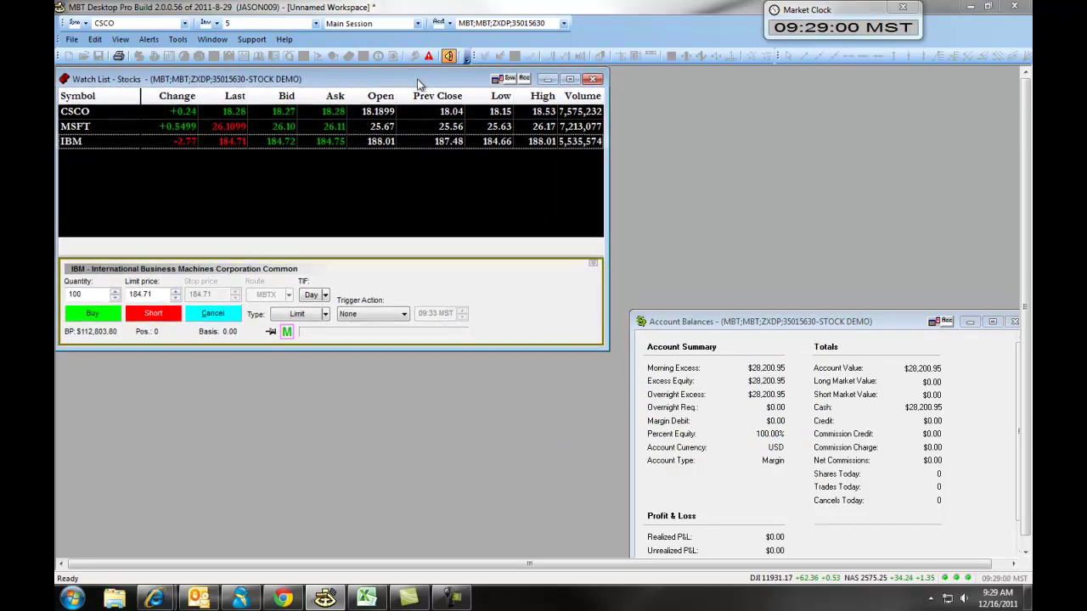
Dock a new Positions window directly beneath the Watch List and shift the Account Balances window fully into the workspace's lower-right corner
{"action": "left_click", "coordinate": [73, 40]}
{"action": "mouse_move", "coordinate": [148, 54]}
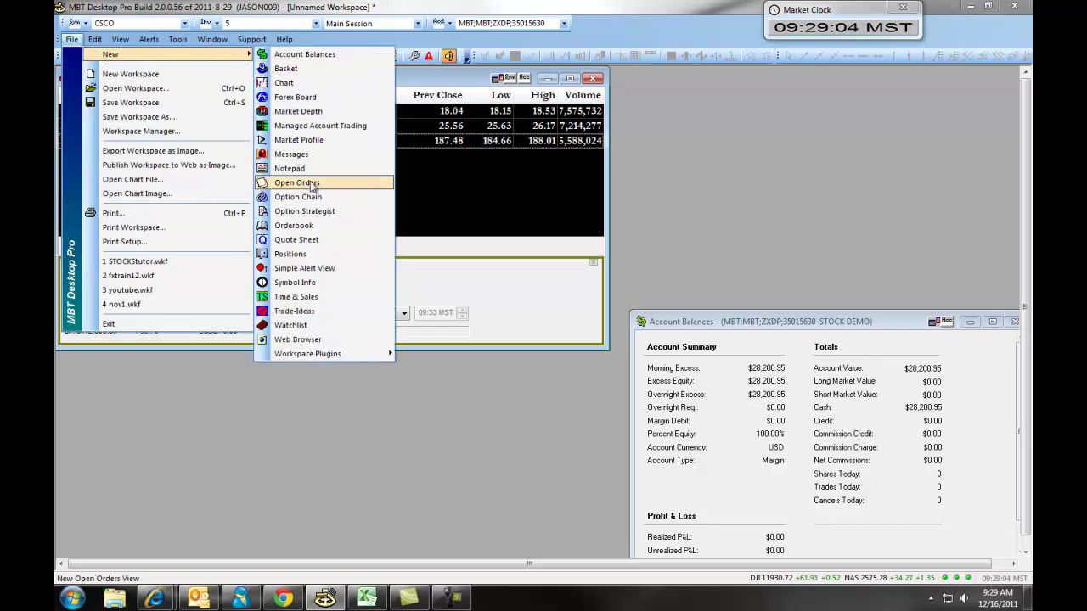
{"action": "left_click", "coordinate": [310, 254]}
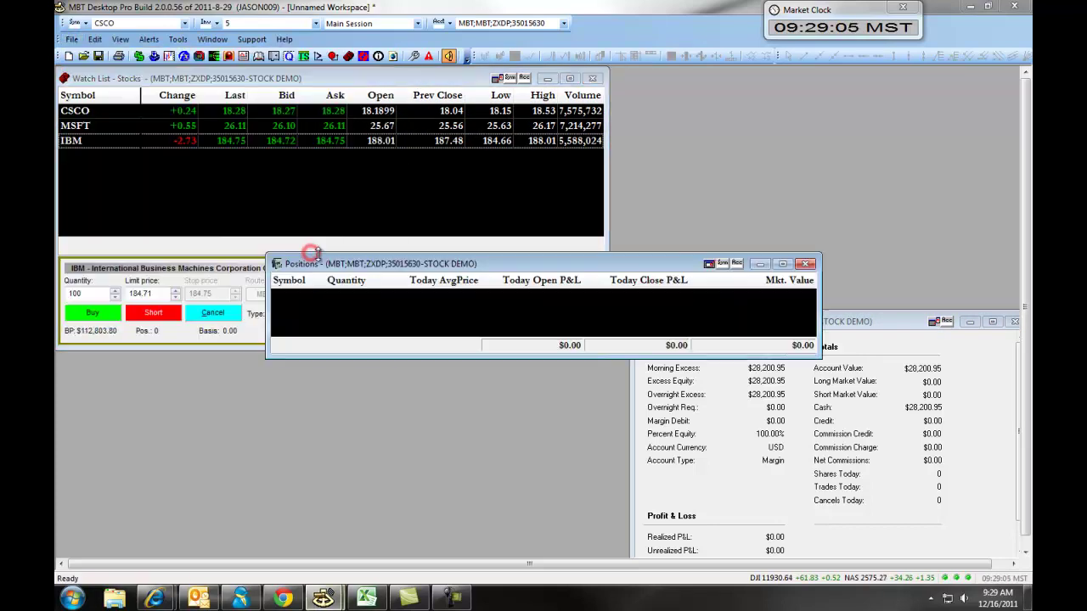
{"action": "left_click", "coordinate": [703, 270]}
{"action": "left_click_drag", "start_coordinate": [601, 266], "coordinate": [603, 333]}
{"action": "left_click_drag", "start_coordinate": [484, 329], "coordinate": [276, 363]}
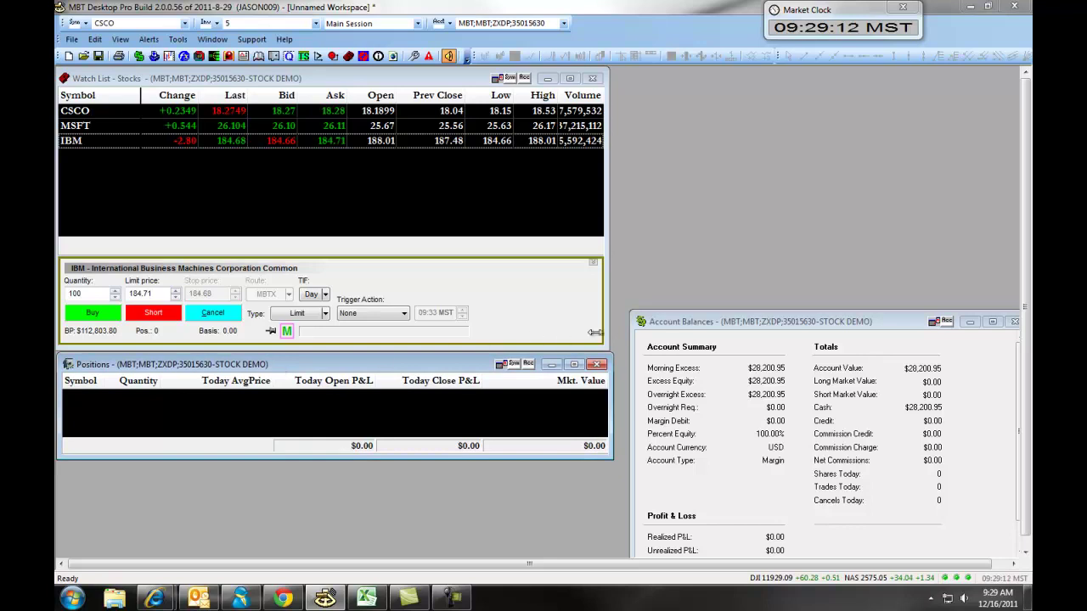
{"action": "left_click_drag", "start_coordinate": [630, 319], "coordinate": [649, 330]}
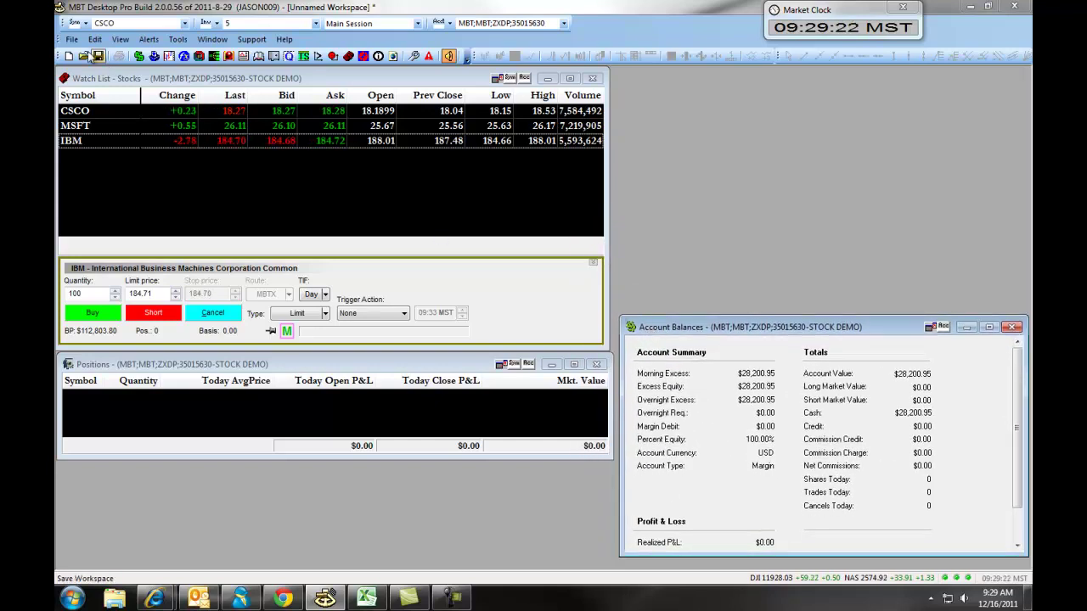
Fit a new docked Market Depth window for CSCO above Account Balances, and move the Positions window slightly lower beneath the Watch List
{"action": "left_click", "coordinate": [71, 39]}
{"action": "mouse_move", "coordinate": [236, 59]}
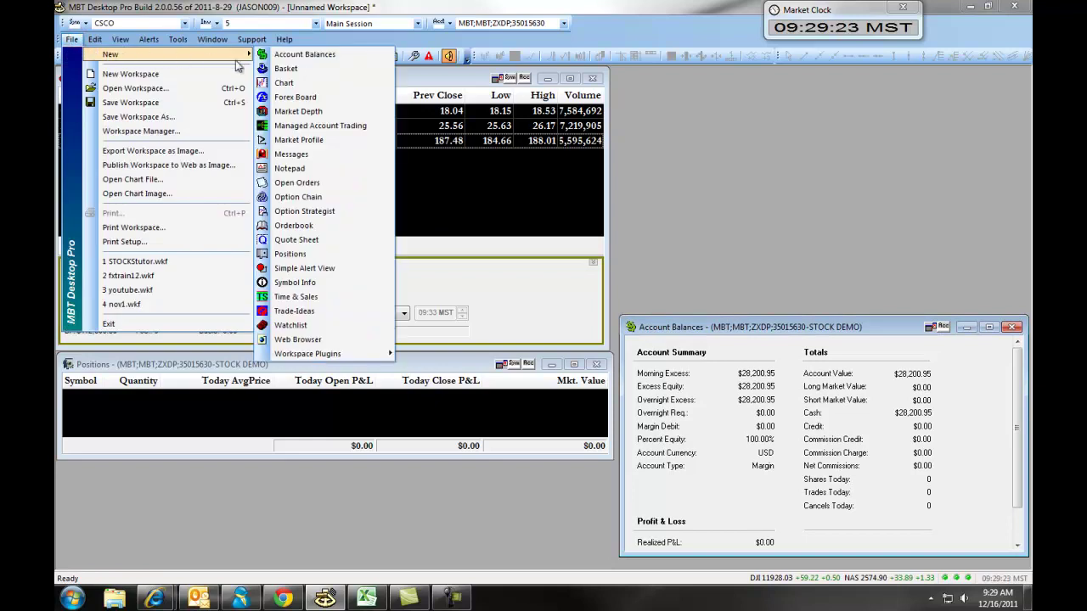
{"action": "left_click", "coordinate": [297, 111]}
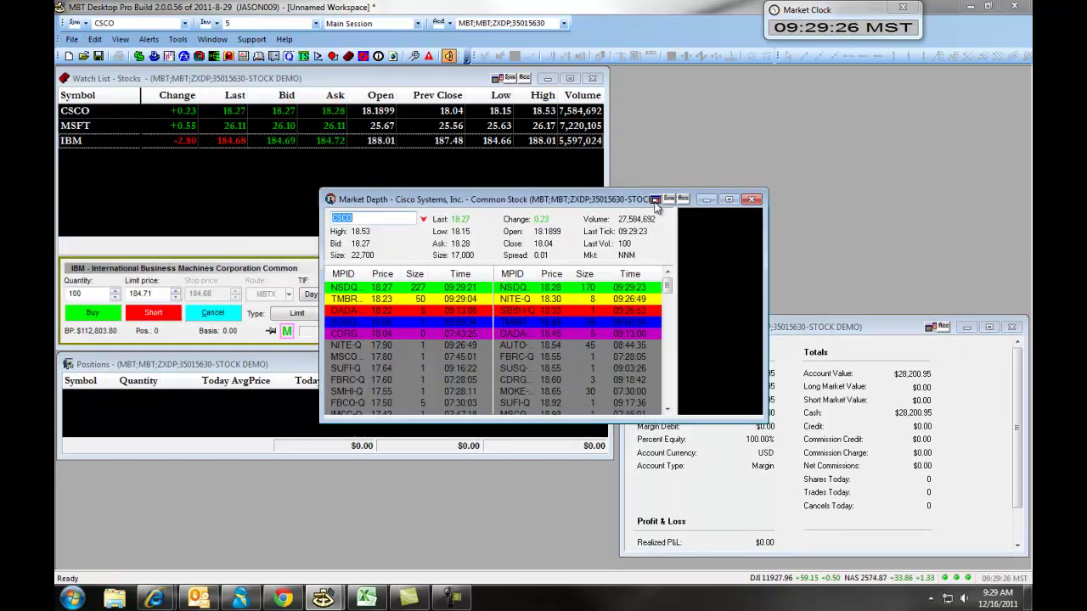
{"action": "left_click_drag", "start_coordinate": [507, 202], "coordinate": [632, 88]}
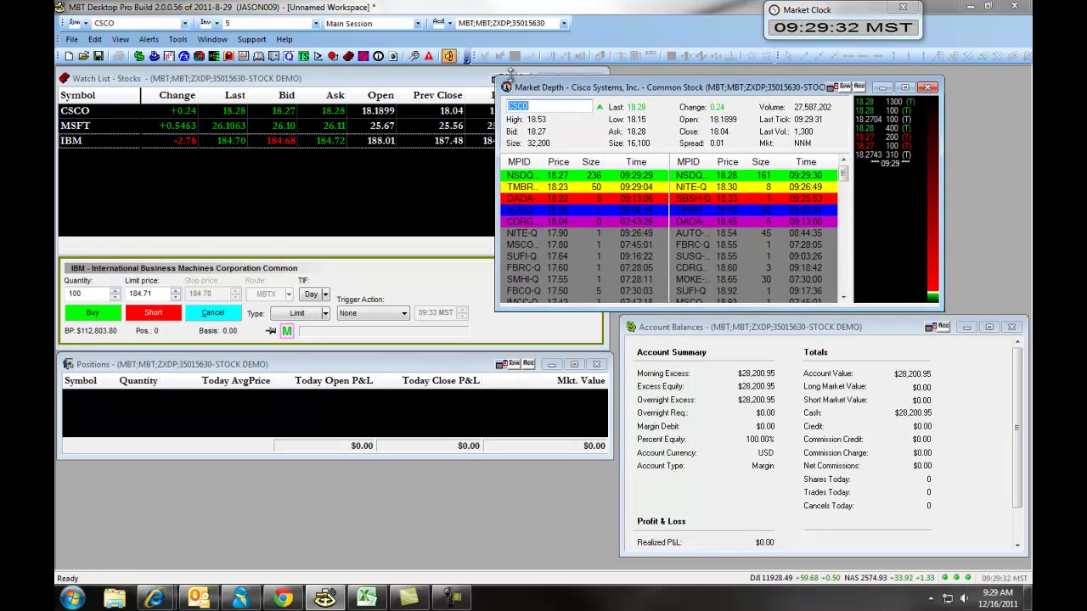
{"action": "left_click_drag", "start_coordinate": [503, 77], "coordinate": [661, 89]}
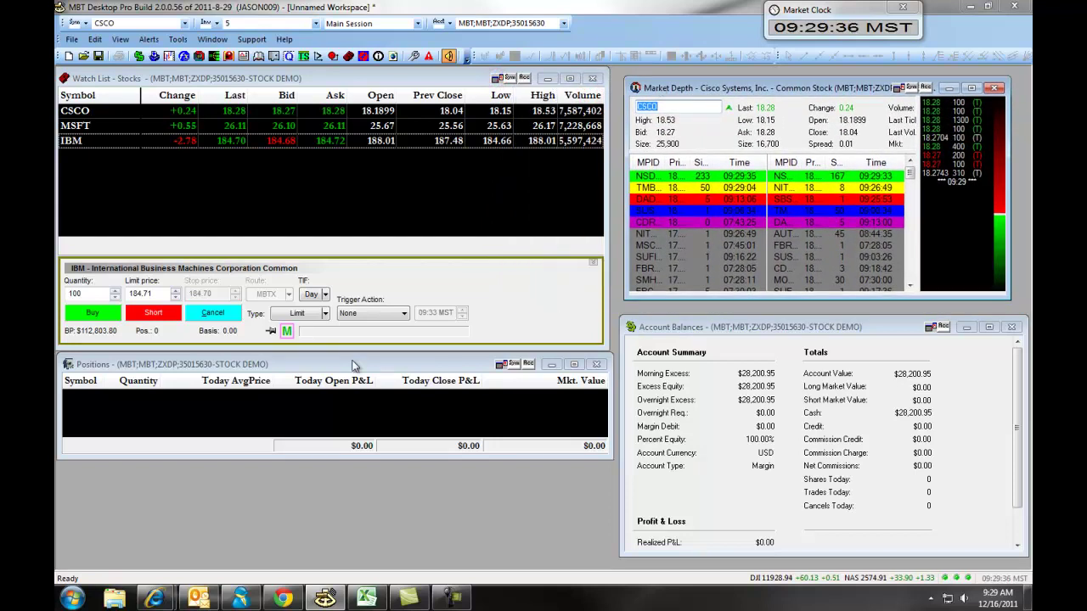
{"action": "left_click_drag", "start_coordinate": [354, 365], "coordinate": [341, 380]}
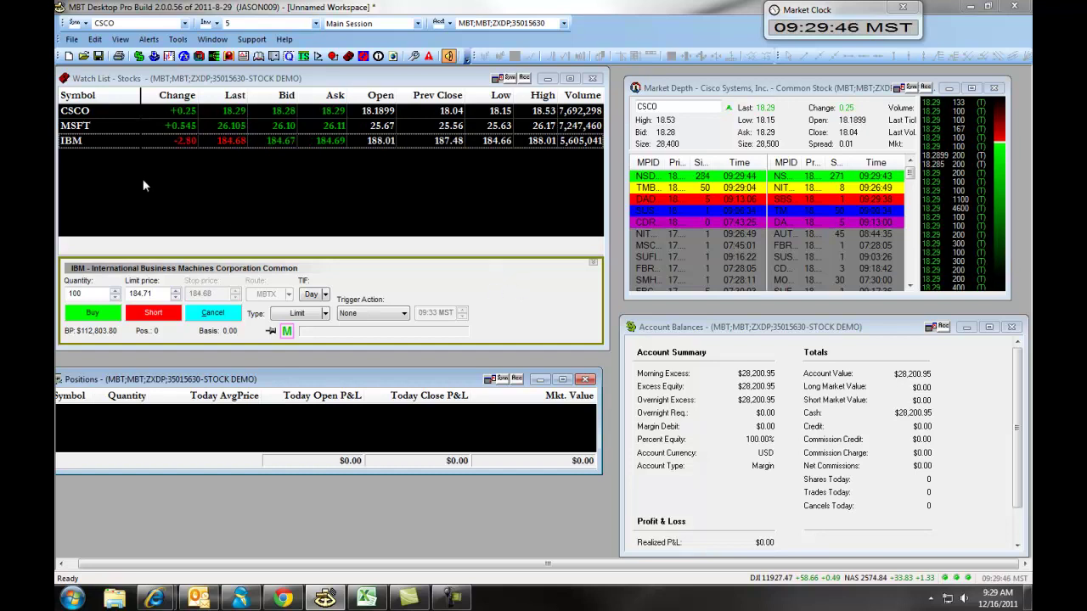
Save the current window layout as a new workspace file named stocks22 in the User folder
{"action": "left_click", "coordinate": [73, 40]}
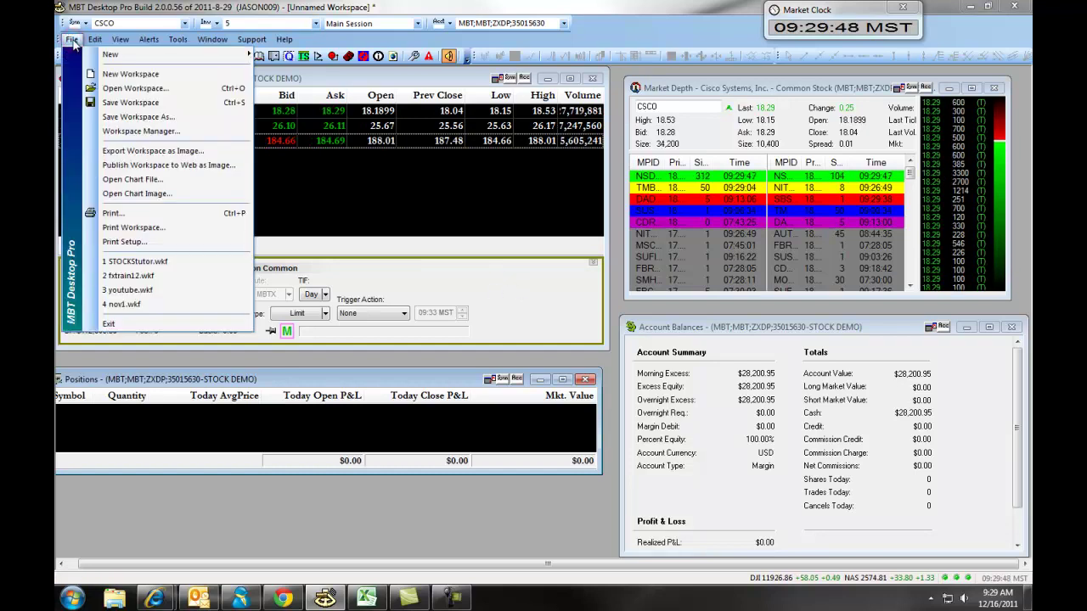
{"action": "left_click", "coordinate": [130, 119]}
{"action": "left_click", "coordinate": [469, 346]}
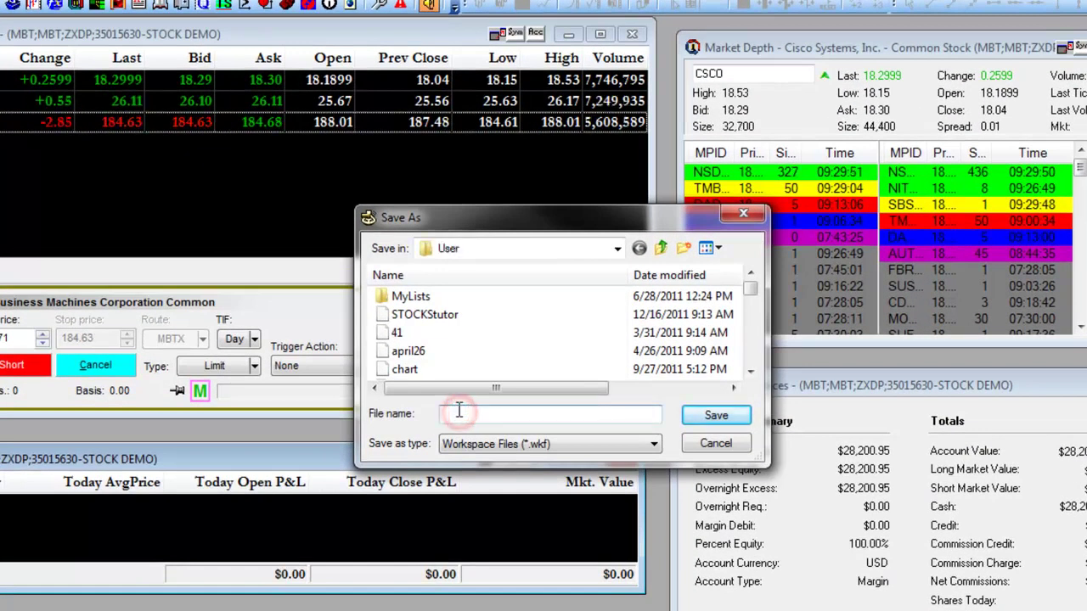
{"action": "type", "text": "stocks22"}
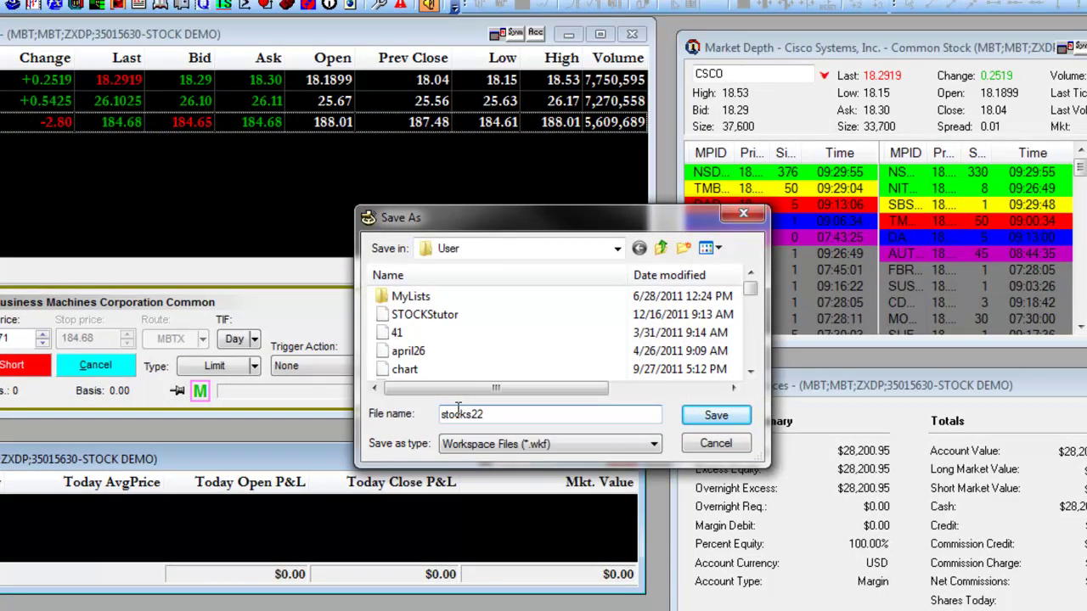
{"action": "left_click", "coordinate": [717, 418]}
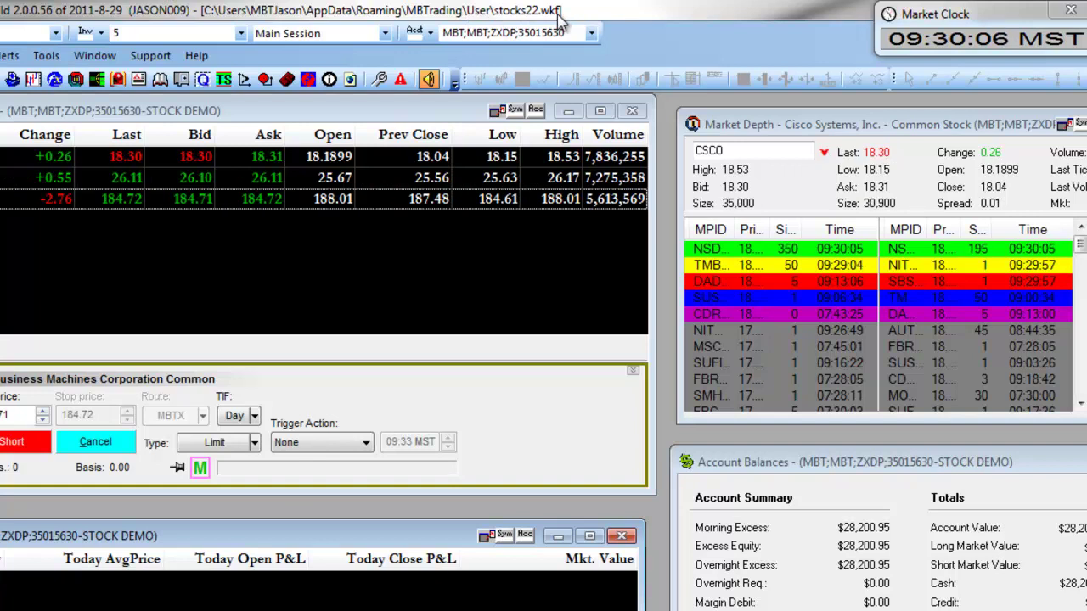
Move the Watch List and the CSCO Market Depth window out of their places toward the middle of the workspace
{"action": "double_click", "coordinate": [340, 112]}
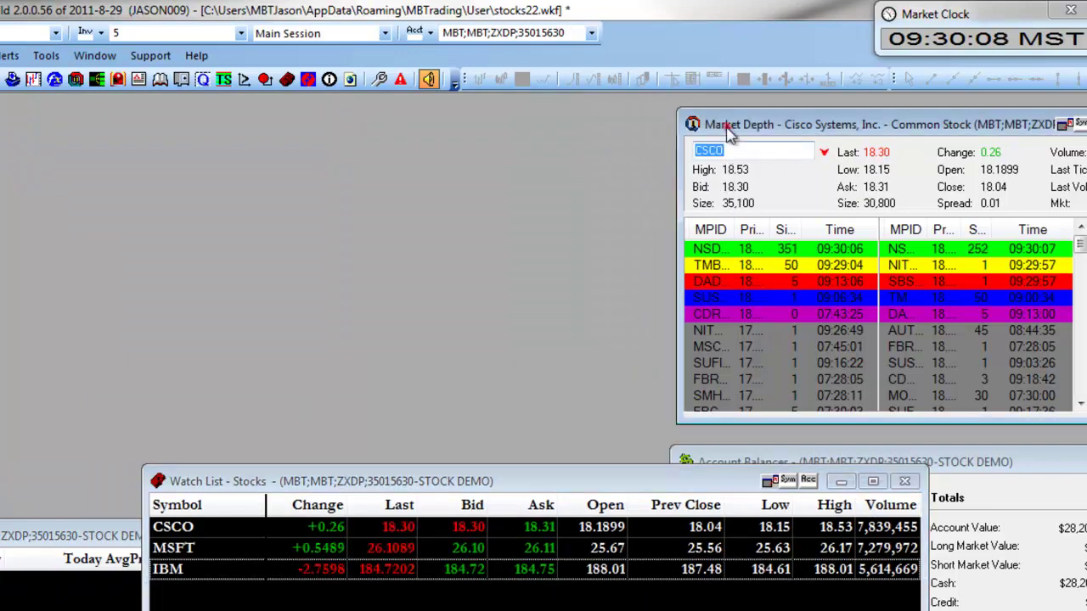
{"action": "left_click_drag", "start_coordinate": [739, 124], "coordinate": [170, 229]}
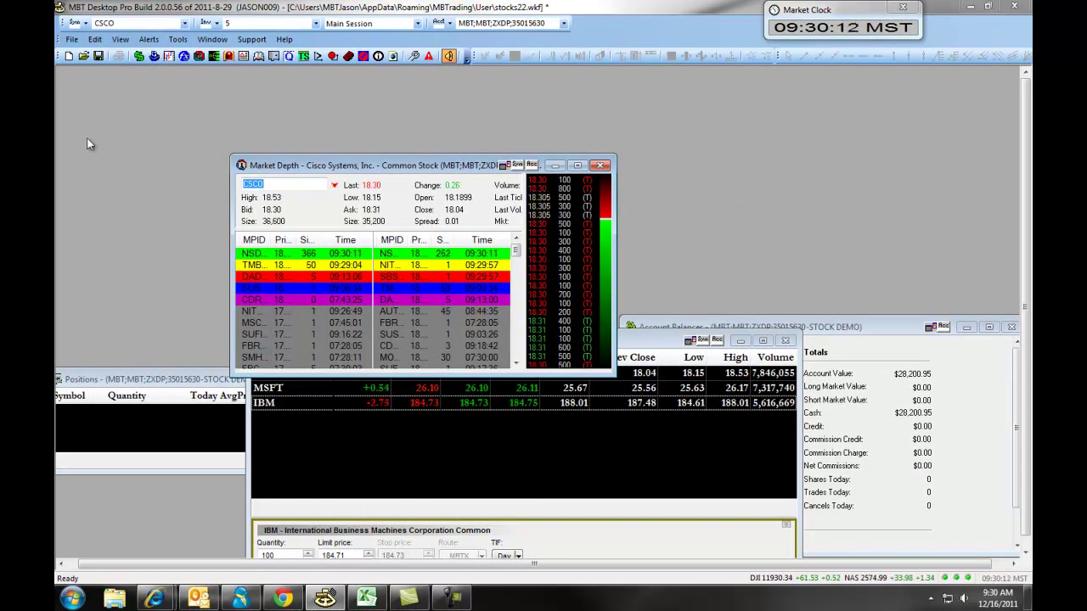
{"action": "left_click", "coordinate": [71, 39]}
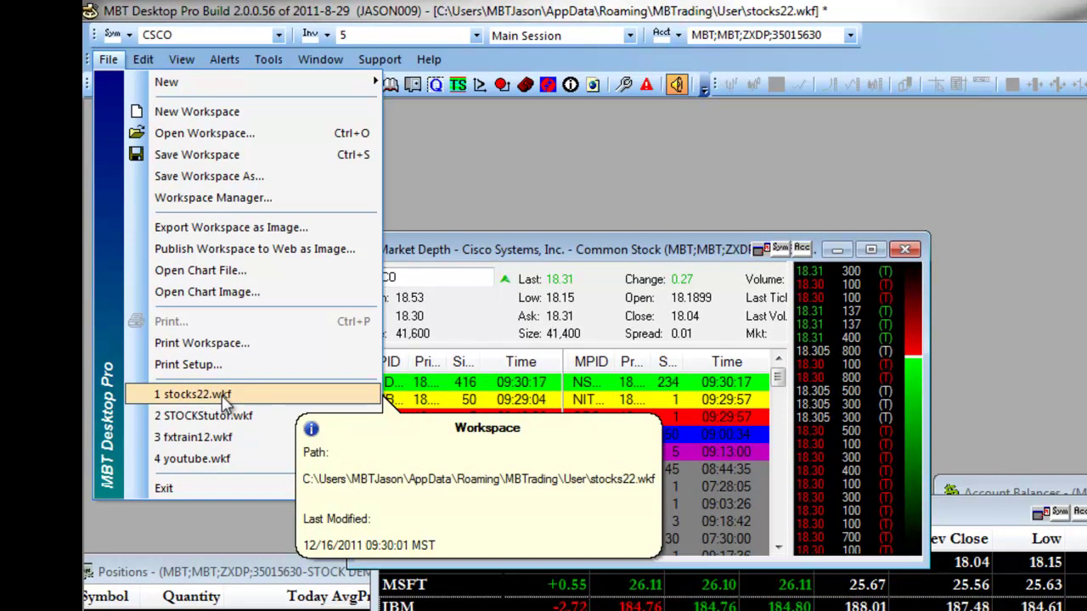
{"action": "left_click", "coordinate": [214, 133]}
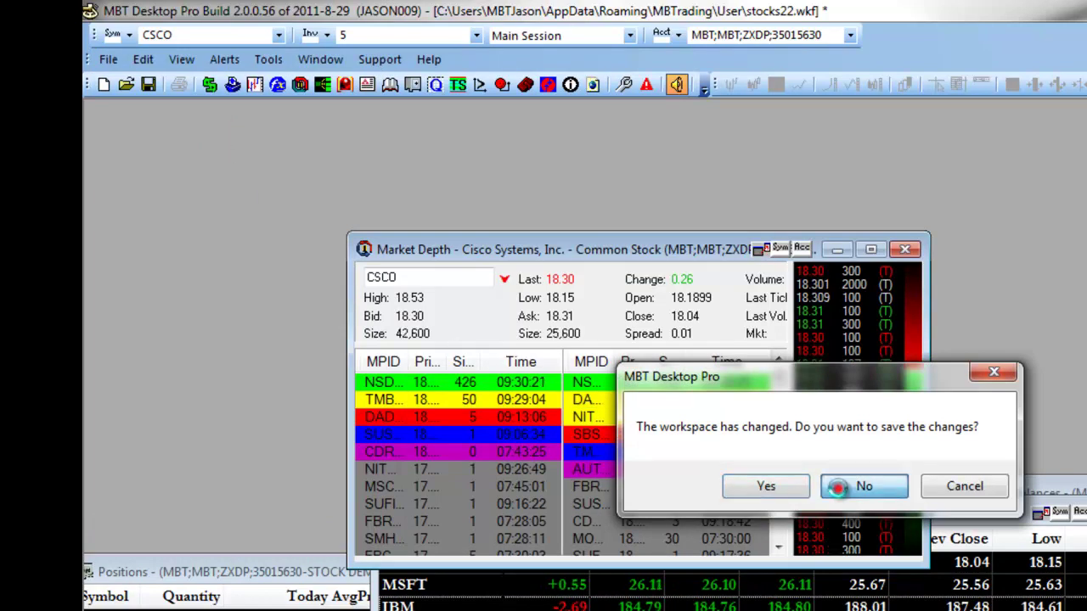
{"action": "left_click", "coordinate": [839, 486]}
{"action": "left_click_drag", "start_coordinate": [1023, 395], "coordinate": [1019, 404]}
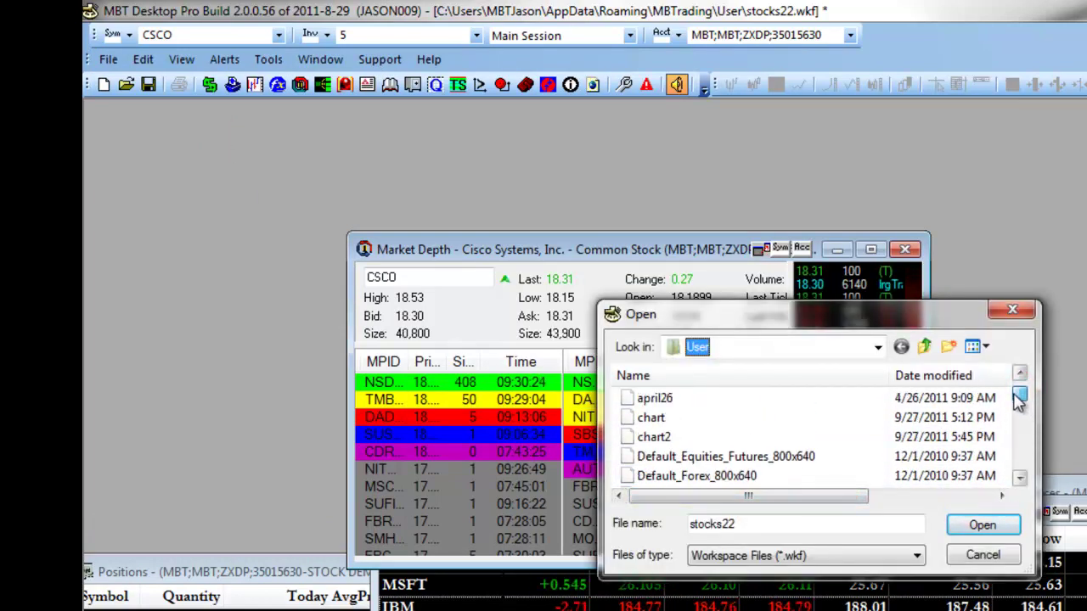
{"action": "left_click", "coordinate": [1012, 309]}
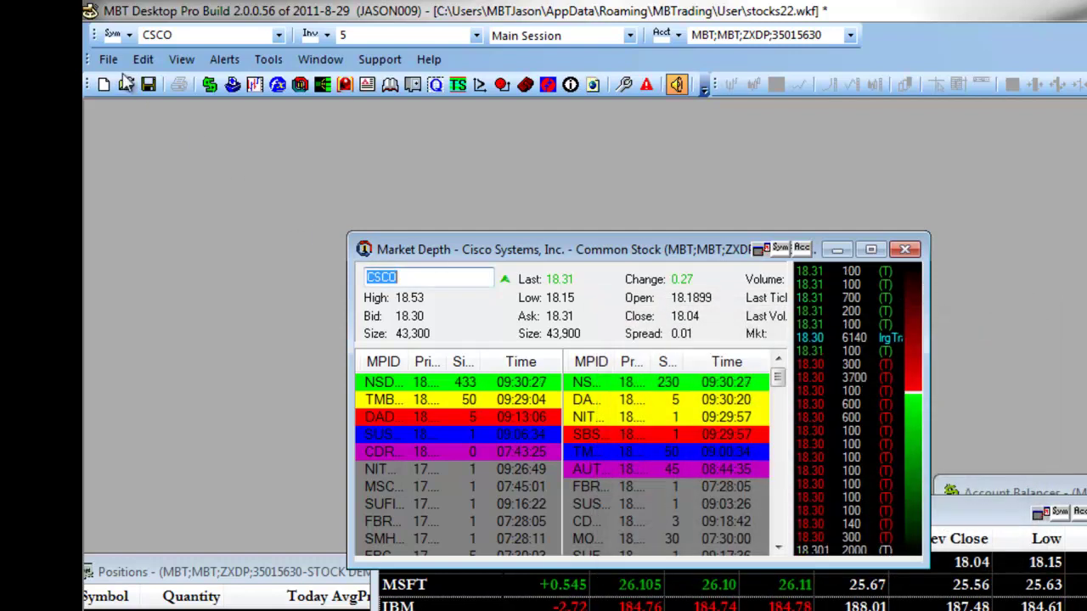
Reload the recently used stocks22.wkf workspace, discarding the changes made to the window layout
{"action": "left_click", "coordinate": [108, 59]}
{"action": "left_click", "coordinate": [212, 390]}
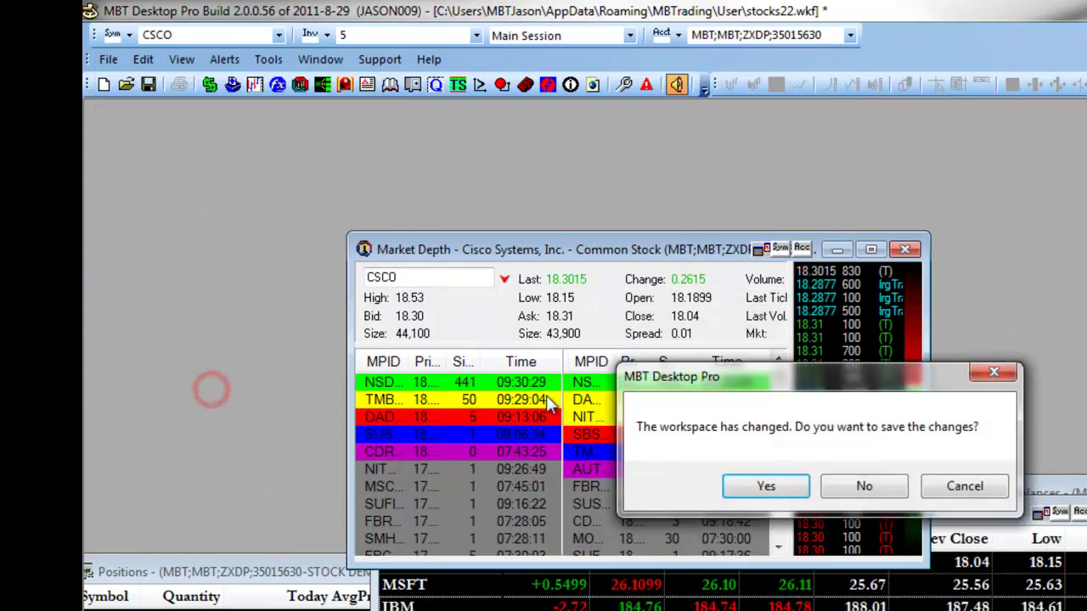
{"action": "left_click", "coordinate": [853, 493]}
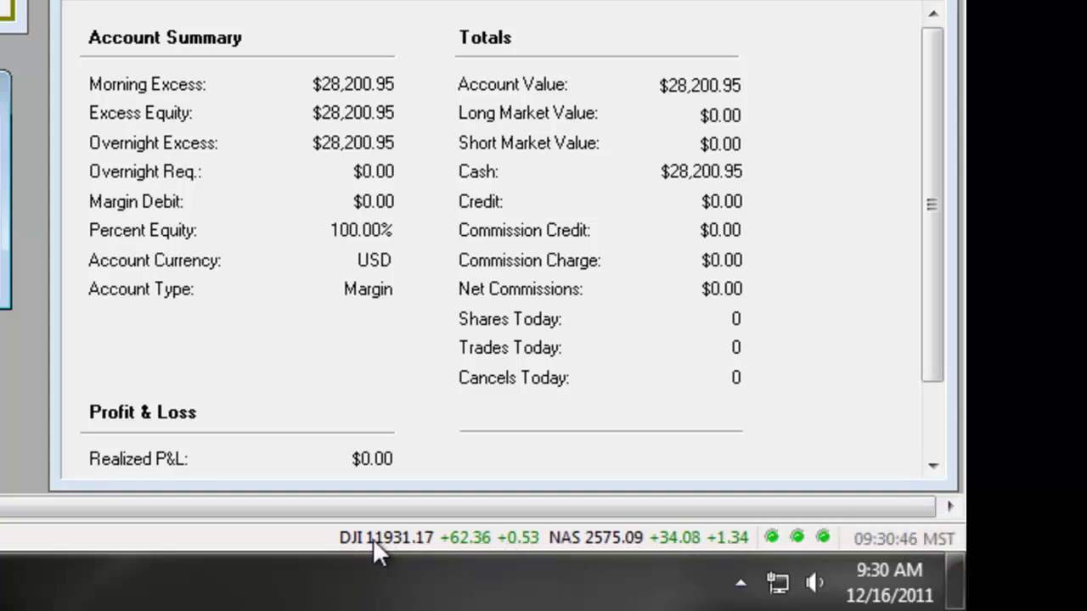
Add the Dow Jones Transp, Dow Jones Utility and NASDAQ 100 indices to the status bar
{"action": "double_click", "coordinate": [563, 534]}
{"action": "left_click_drag", "start_coordinate": [681, 241], "coordinate": [304, 95]}
{"action": "left_click", "coordinate": [247, 183]}
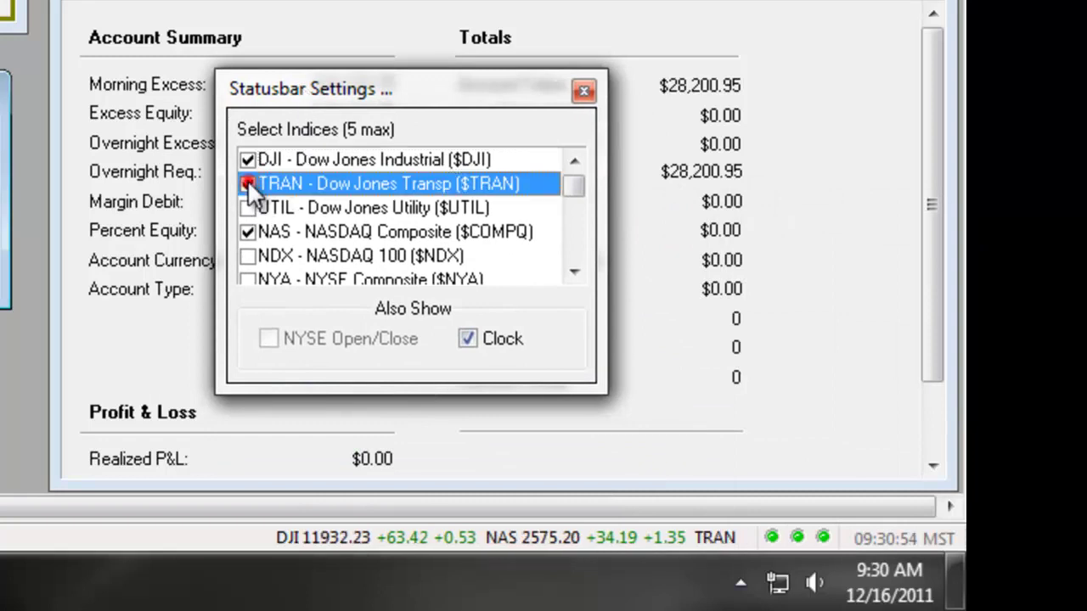
{"action": "left_click", "coordinate": [247, 207]}
{"action": "left_click", "coordinate": [248, 256]}
Remove the NASDAQ 100, Dow Jones Utility and Dow Jones Transp indices from the status bar and close its settings
{"action": "left_click", "coordinate": [248, 255]}
{"action": "left_click", "coordinate": [247, 207]}
{"action": "left_click", "coordinate": [247, 184]}
{"action": "left_click", "coordinate": [583, 90]}
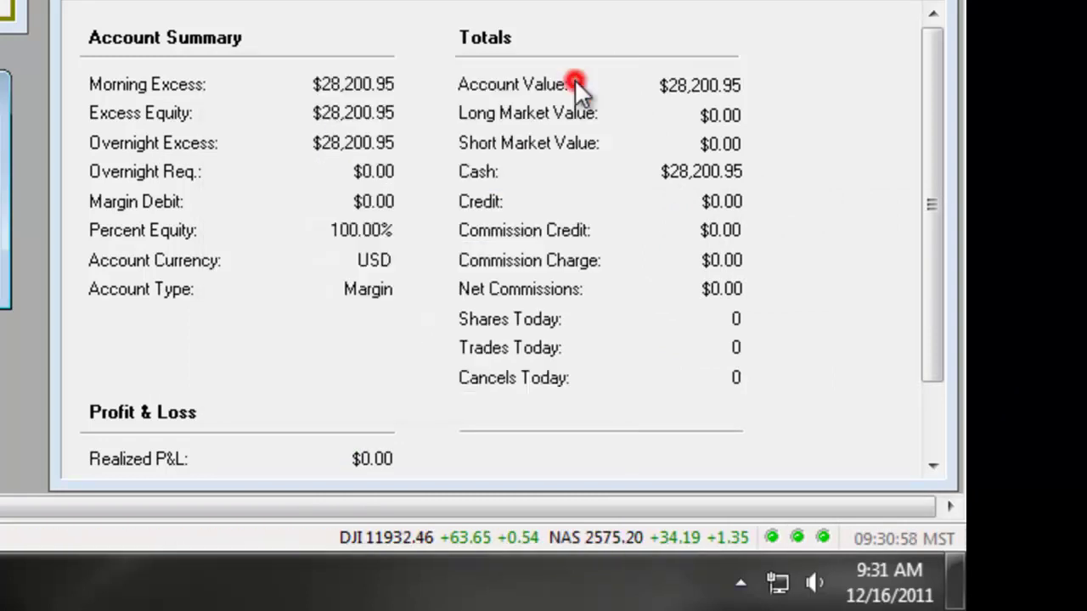
Check the connection status shown by the first status bar indicator light
{"action": "mouse_move", "coordinate": [773, 541]}
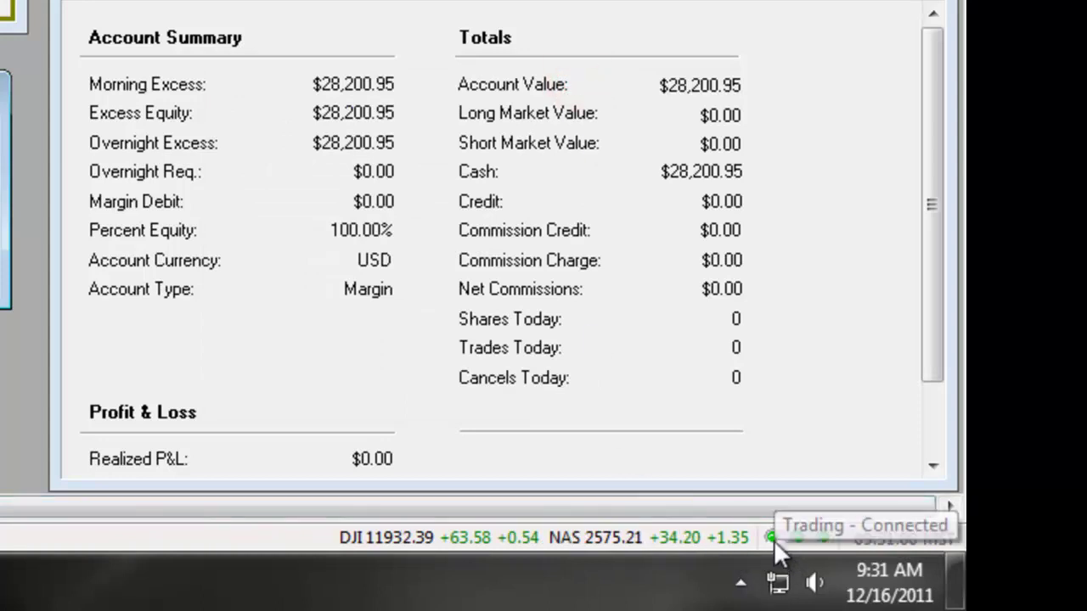